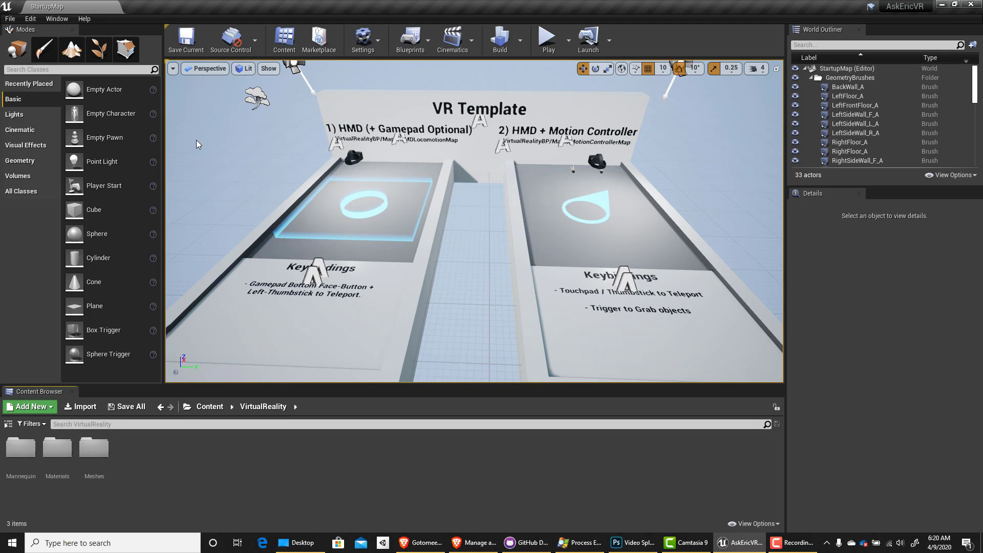
# - Save all levels of the AskEricVR project
pyautogui.click(9, 19)
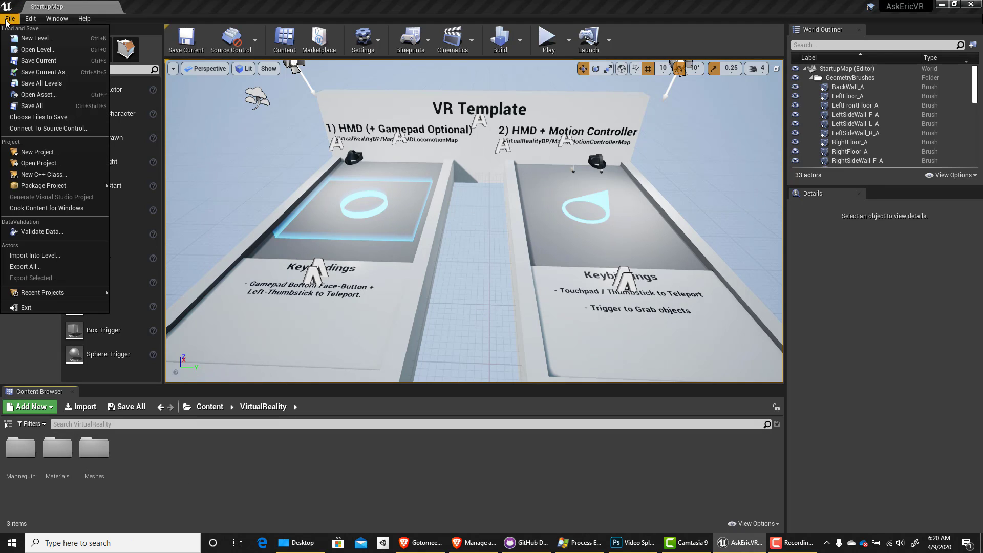
pyautogui.click(41, 83)
# - Switch to GitHub Desktop and close the Unreal Editor and Epic Games Launcher windows
pyautogui.click(526, 542)
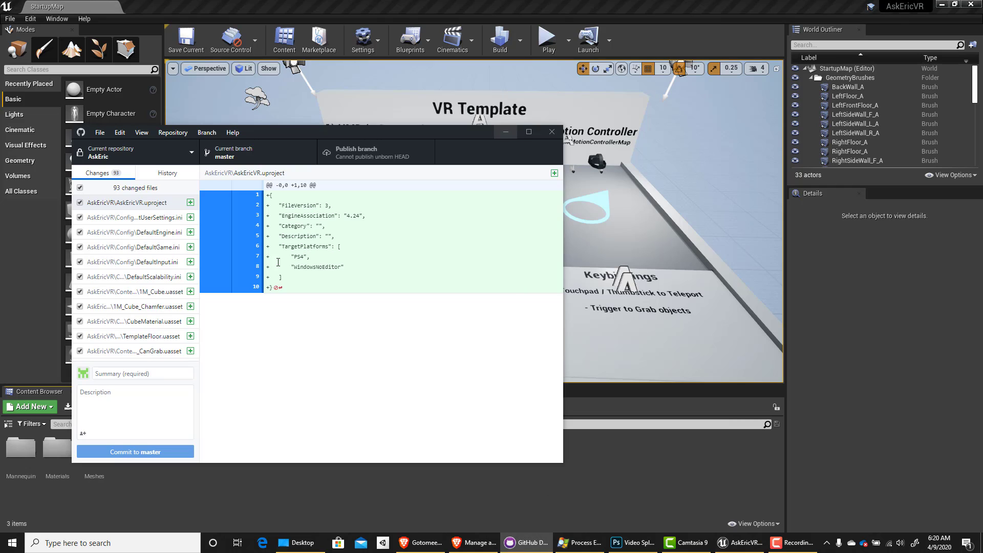
pyautogui.moveTo(398, 135); pyautogui.dragTo(469, 125)
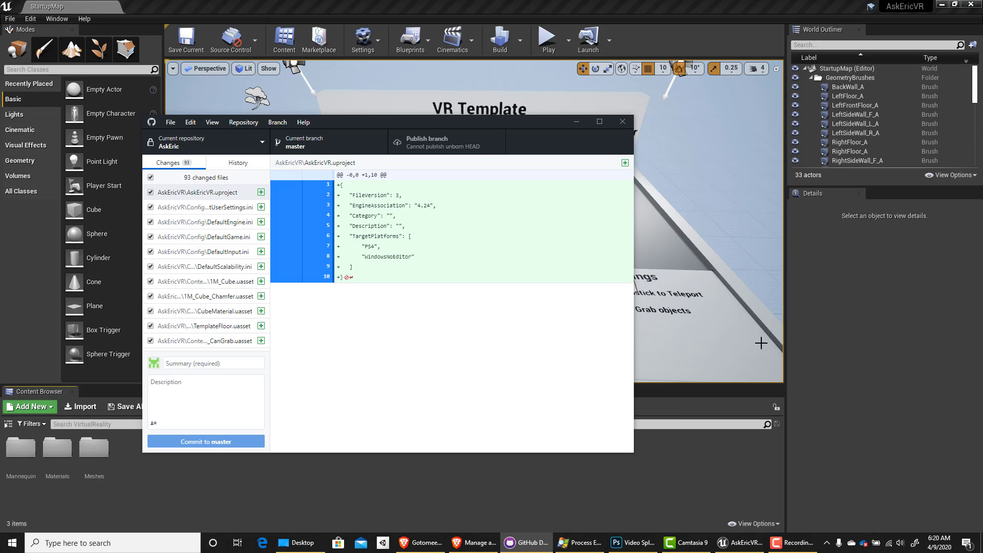
pyautogui.click(970, 4)
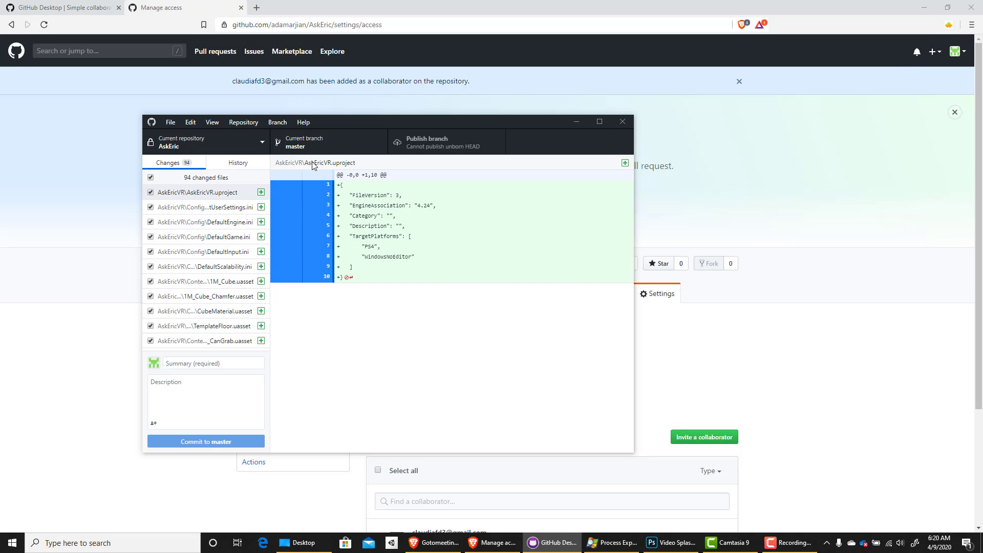
pyautogui.click(244, 123)
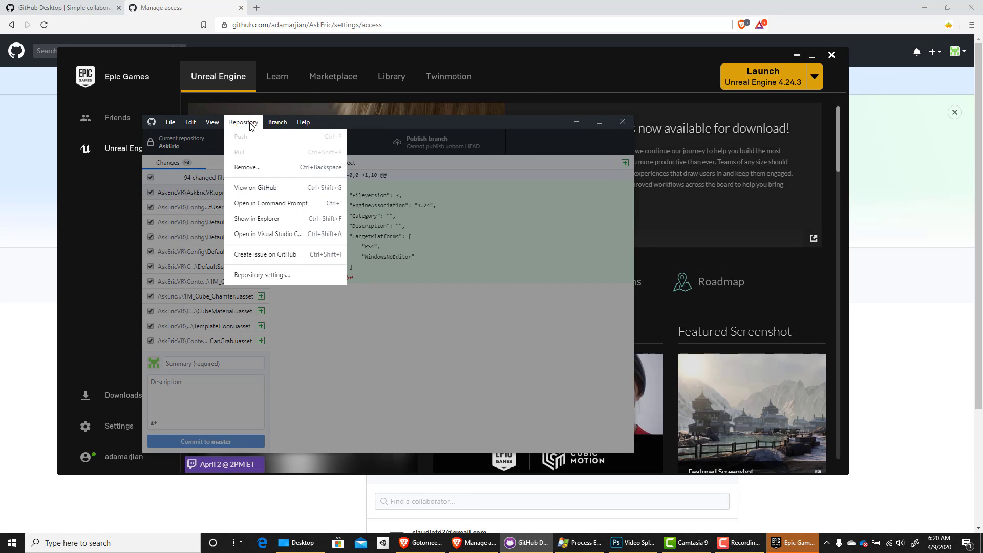
pyautogui.click(769, 60)
pyautogui.click(831, 55)
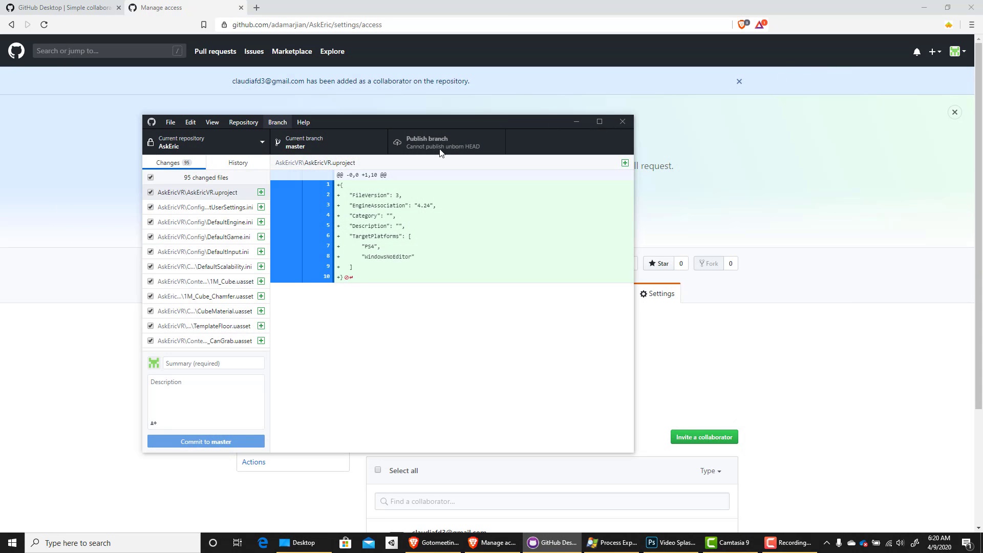
# - Examine the available repository and branch commands, the list of changed files, and the selected AskEric repository
pyautogui.click(245, 121)
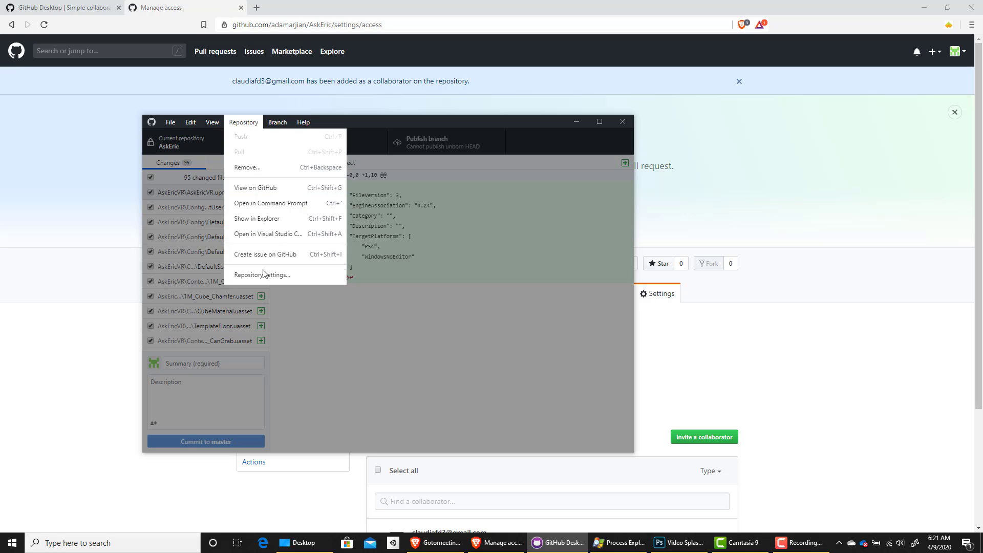
pyautogui.moveTo(273, 127)
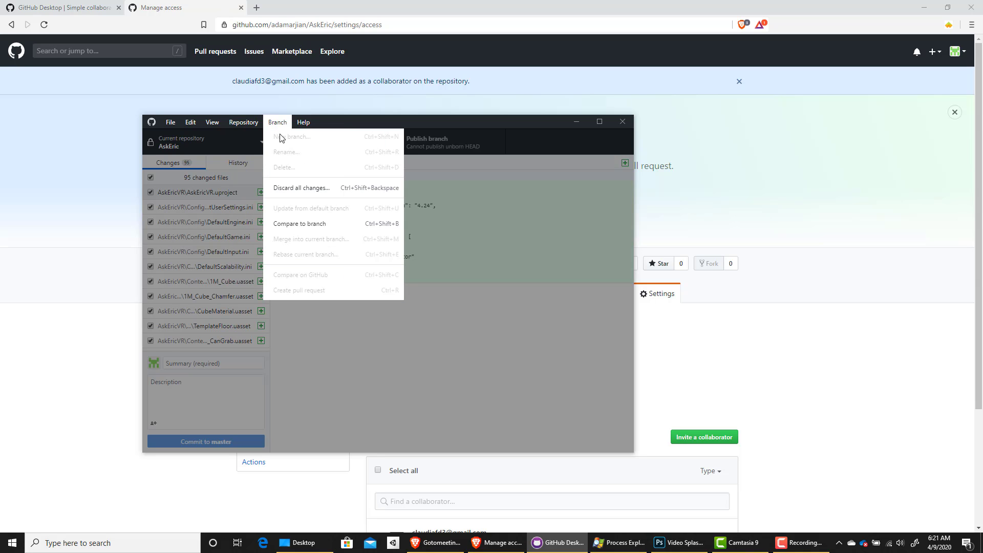
pyautogui.click(368, 345)
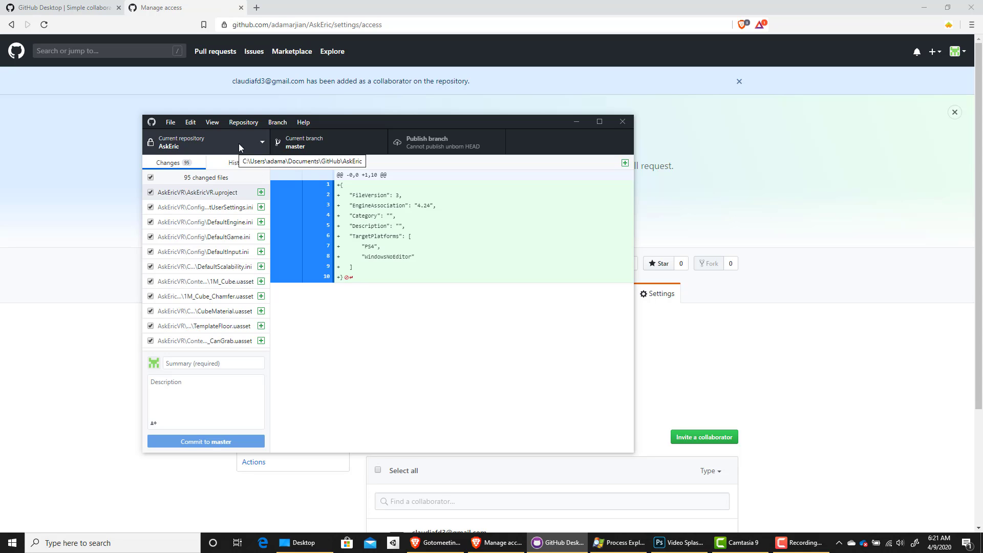
pyautogui.scroll(-10, 227, 216)
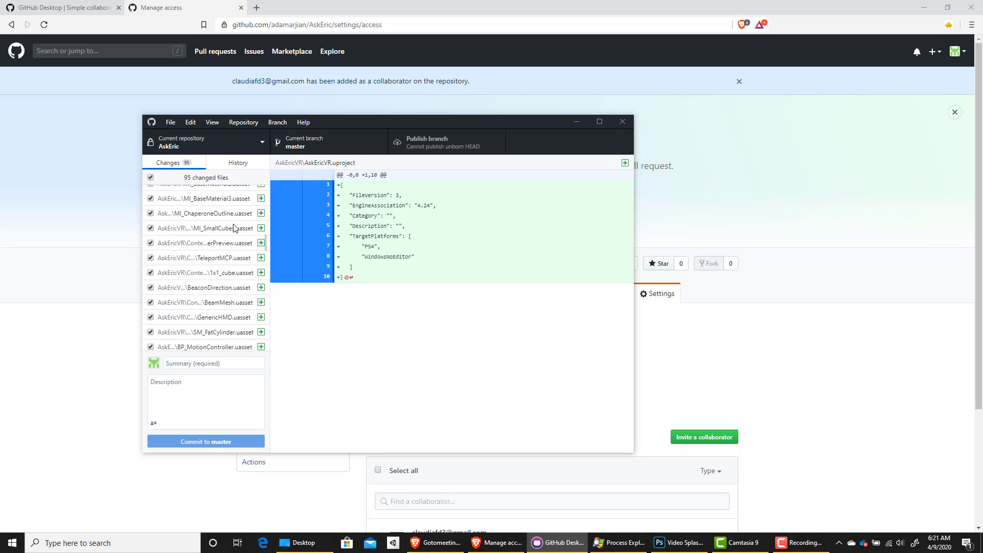
pyautogui.scroll(10, 233, 230)
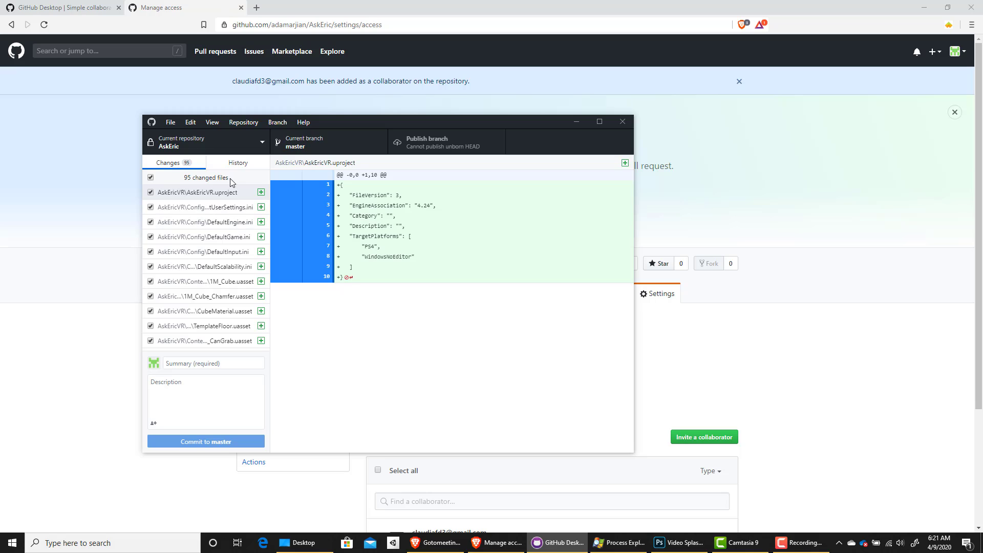
pyautogui.click(240, 145)
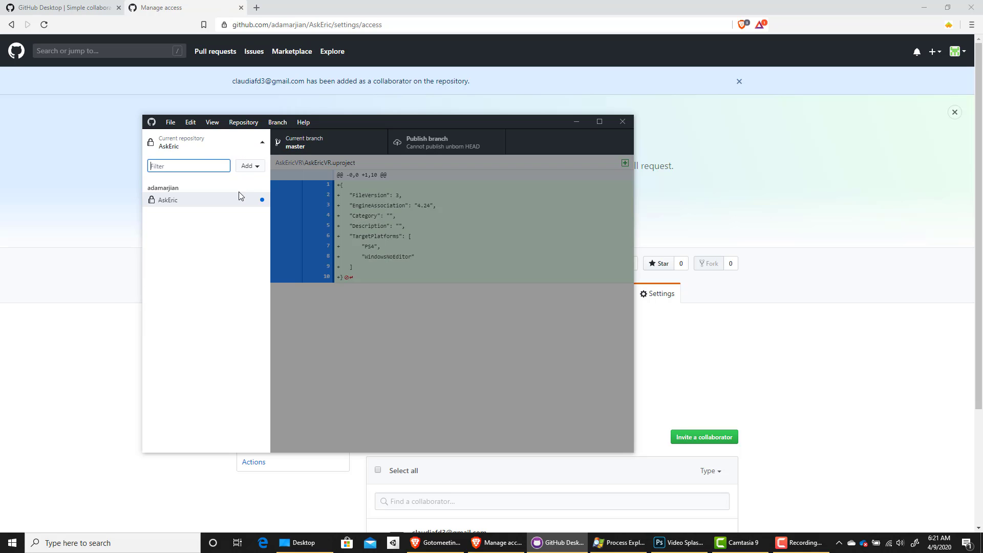
pyautogui.click(205, 201)
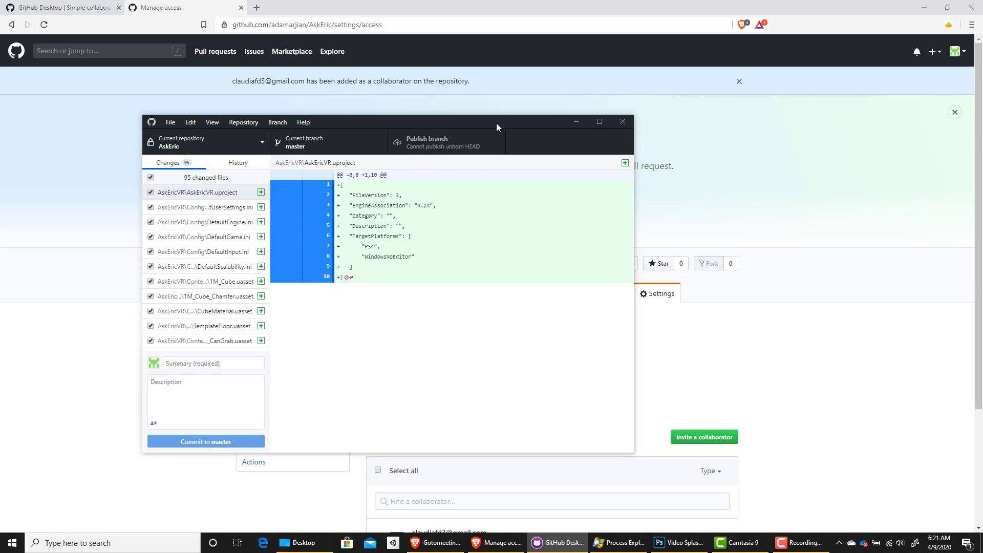
pyautogui.moveTo(496, 123); pyautogui.dragTo(499, 127)
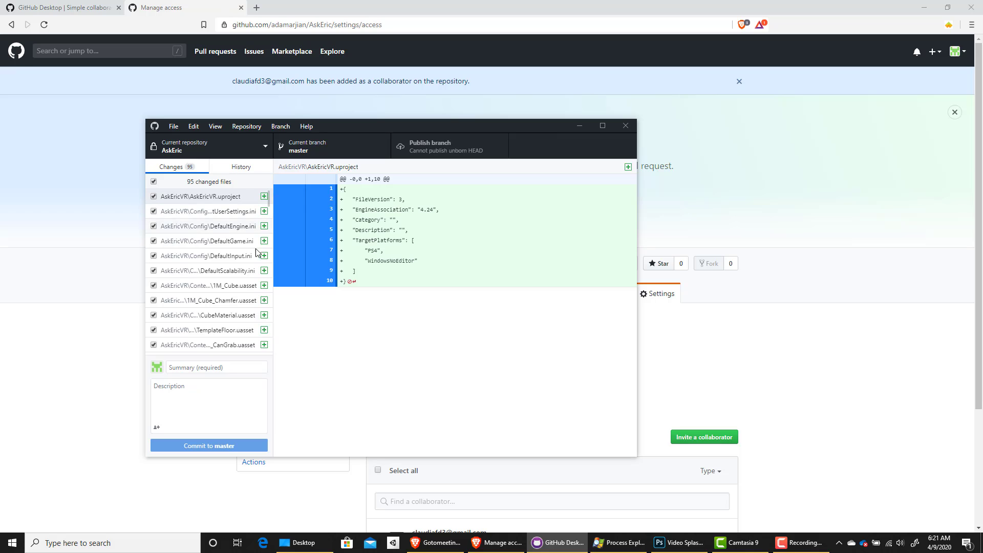
# - Commit all changed files to master with the summary "First Check in" and the description "This is the first checkin of our project"
pyautogui.click(214, 385)
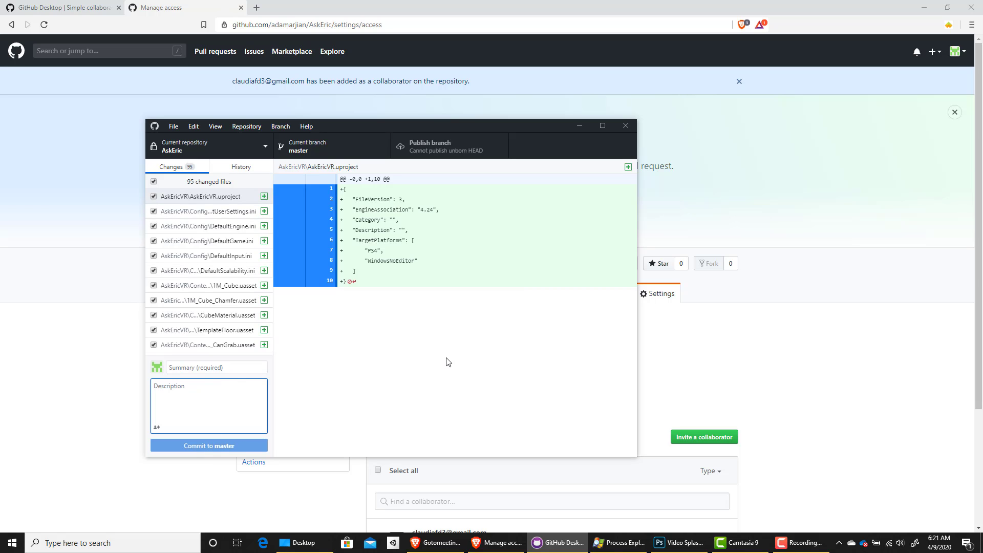
pyautogui.write('This is the first checkin of our project')
pyautogui.click(232, 445)
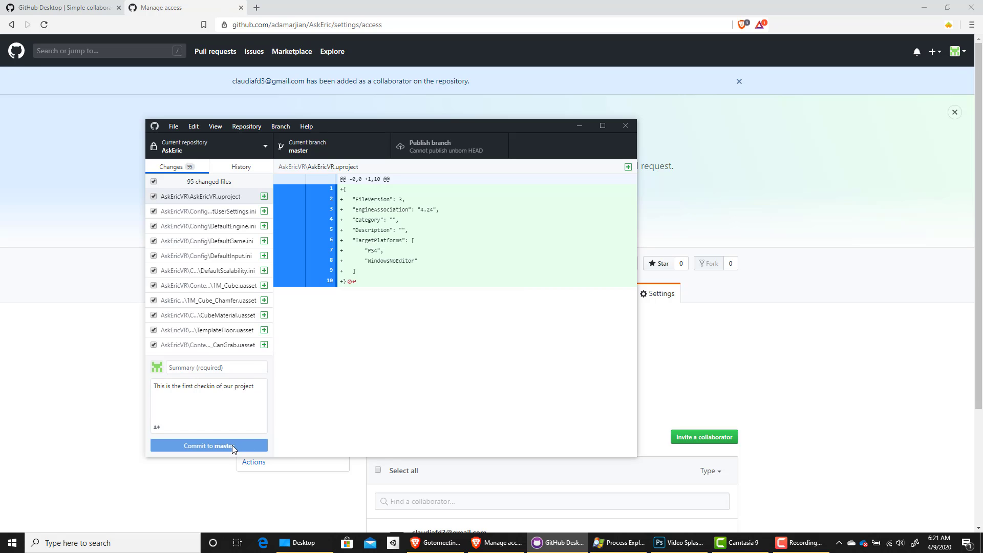
pyautogui.click(214, 403)
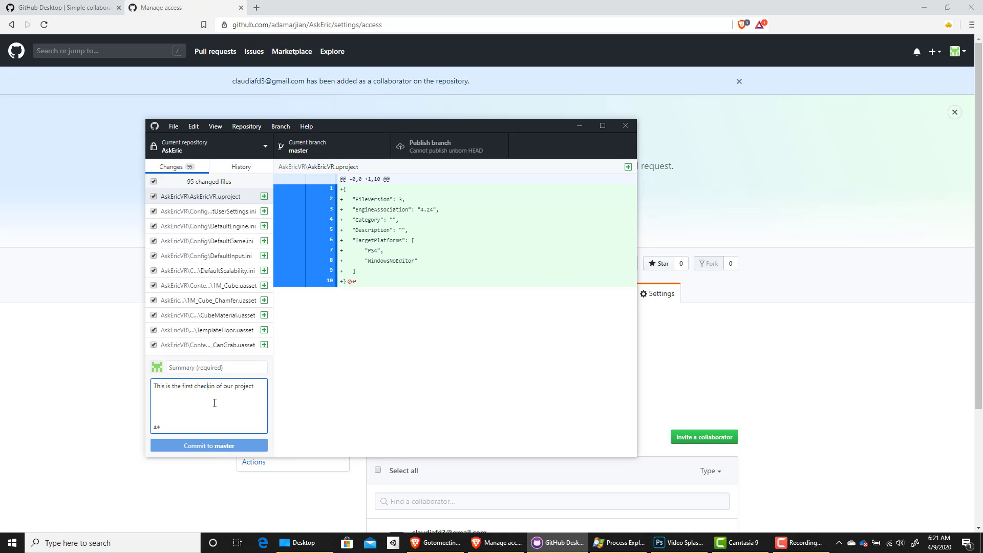
pyautogui.click(243, 368)
pyautogui.write('First Check in')
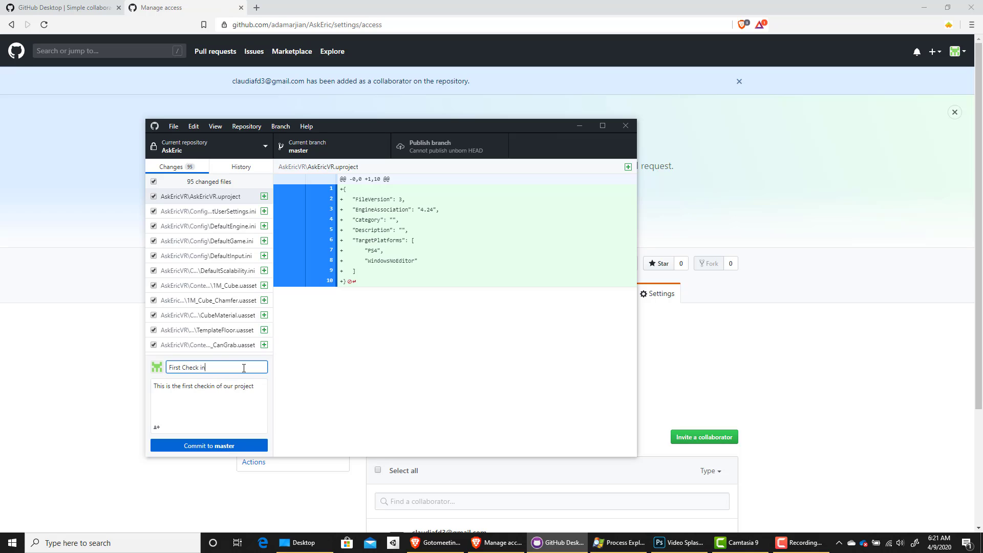
pyautogui.click(199, 386)
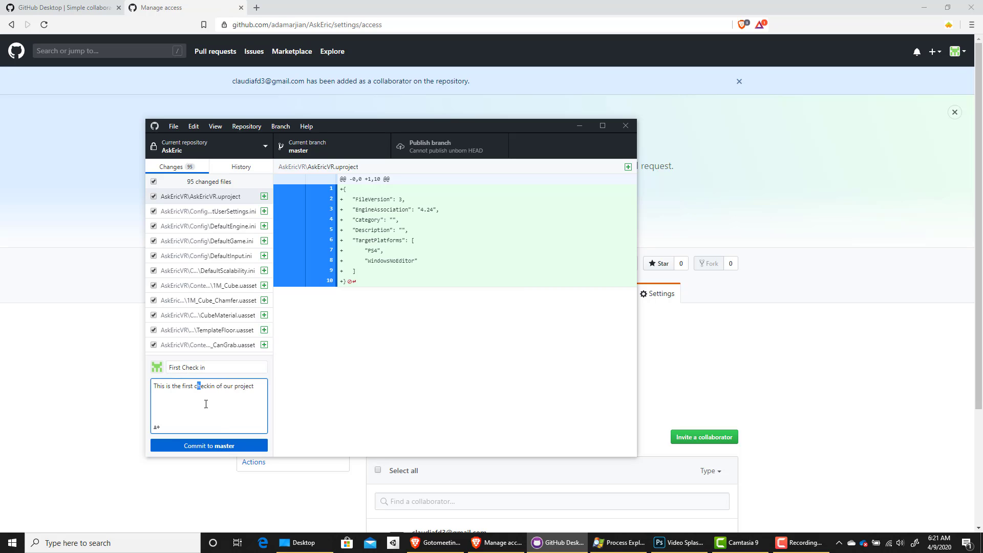
pyautogui.click(221, 446)
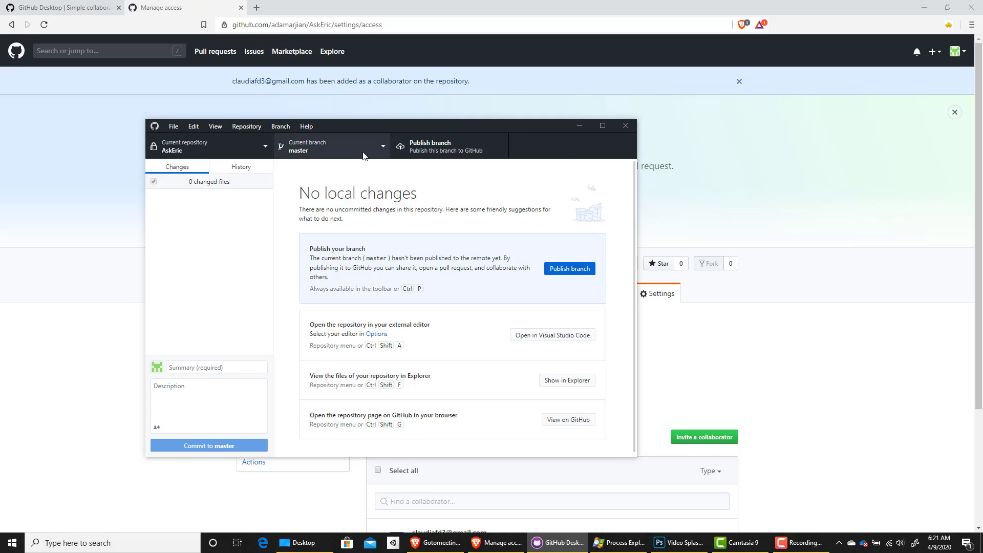
# - Keep master as the current branch and publish it to GitHub
pyautogui.click(375, 149)
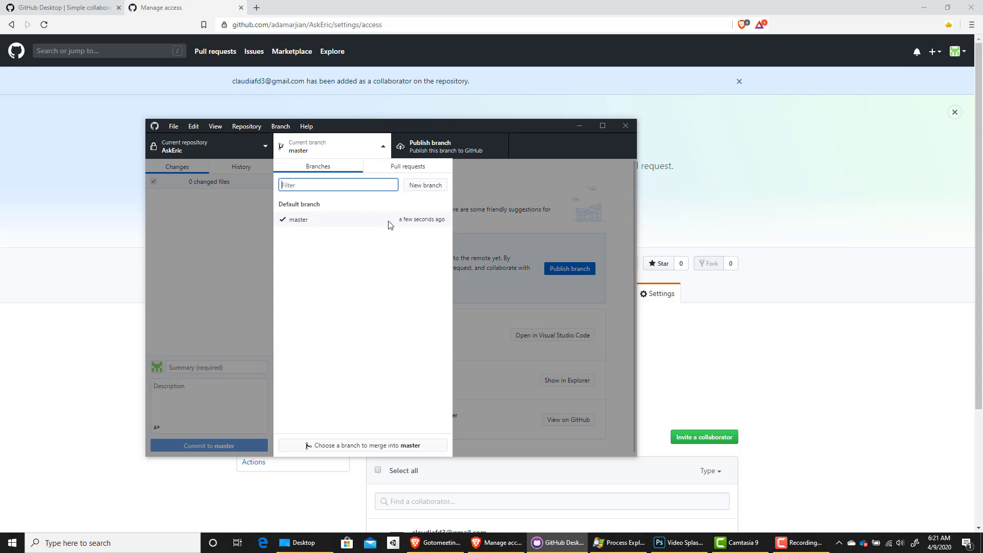
pyautogui.click(343, 221)
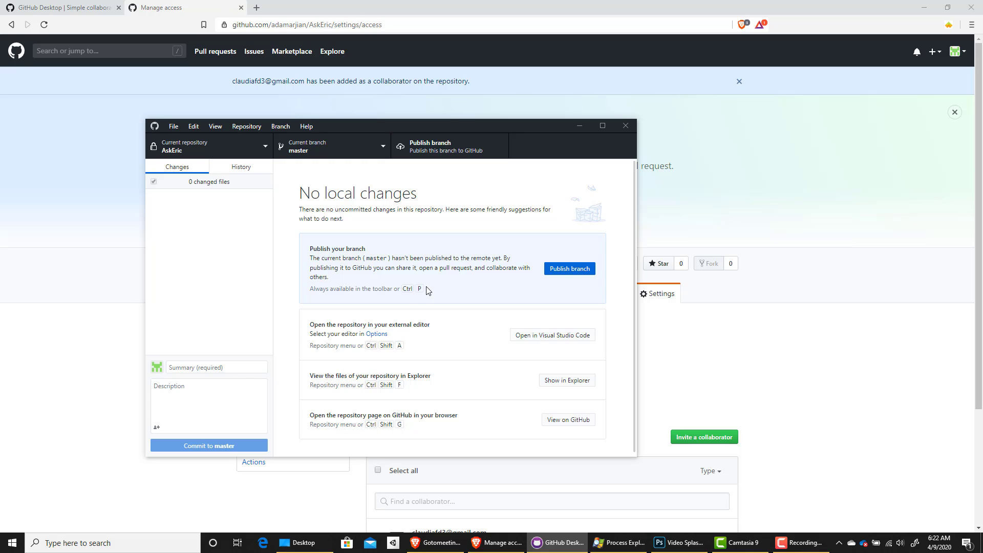
pyautogui.click(439, 148)
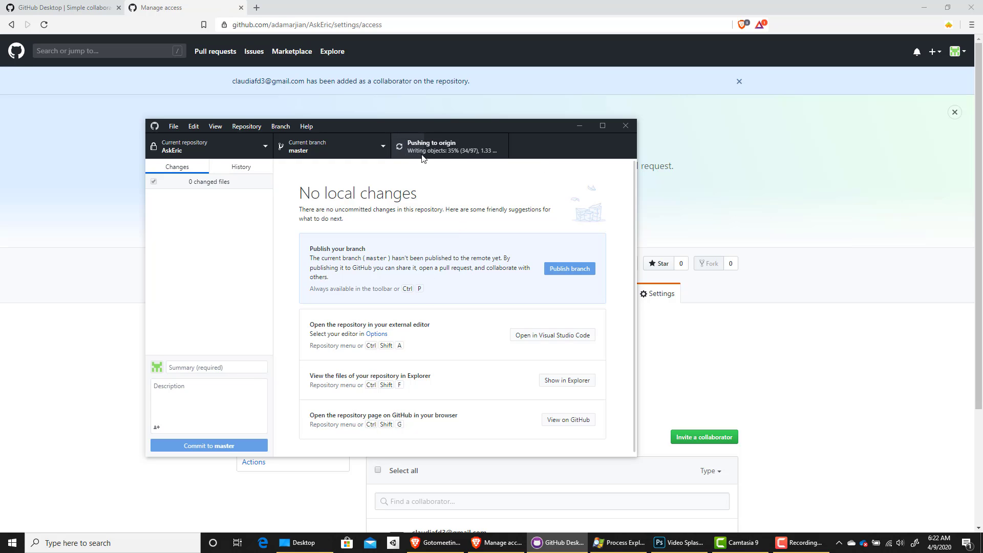
# - Switch to the browser and open the AskEric repository's main page on GitHub to check for the pushed files
pyautogui.click(788, 208)
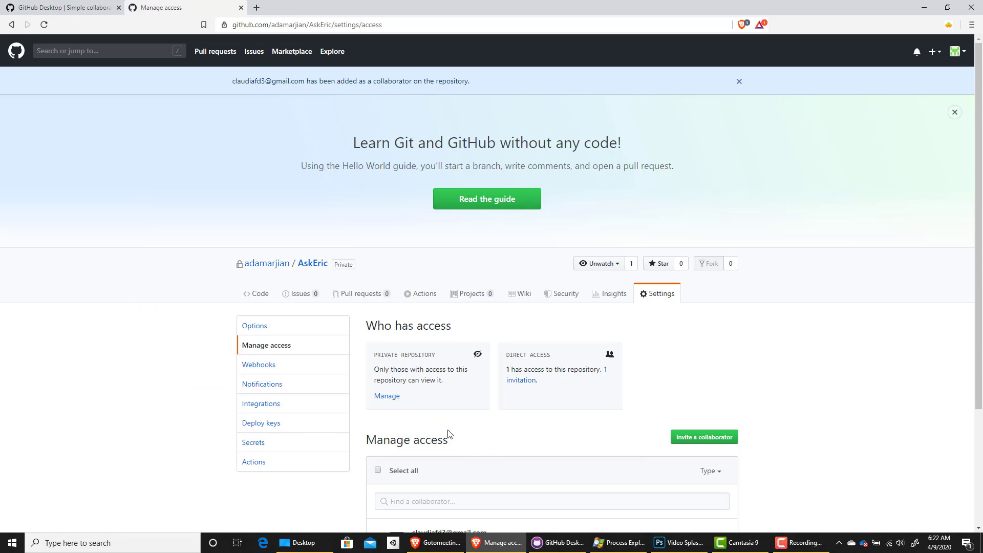
pyautogui.scroll(-2, 474, 374)
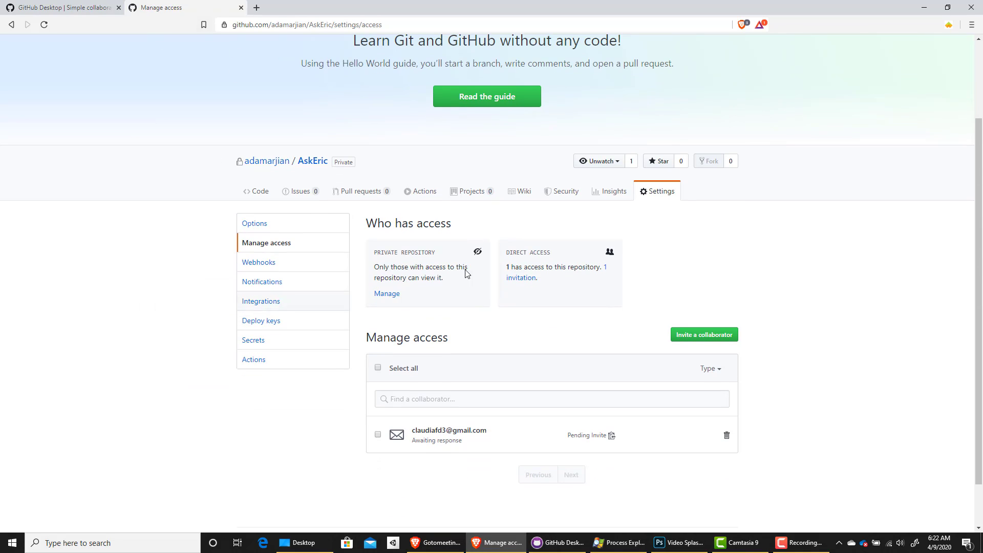
pyautogui.click(313, 160)
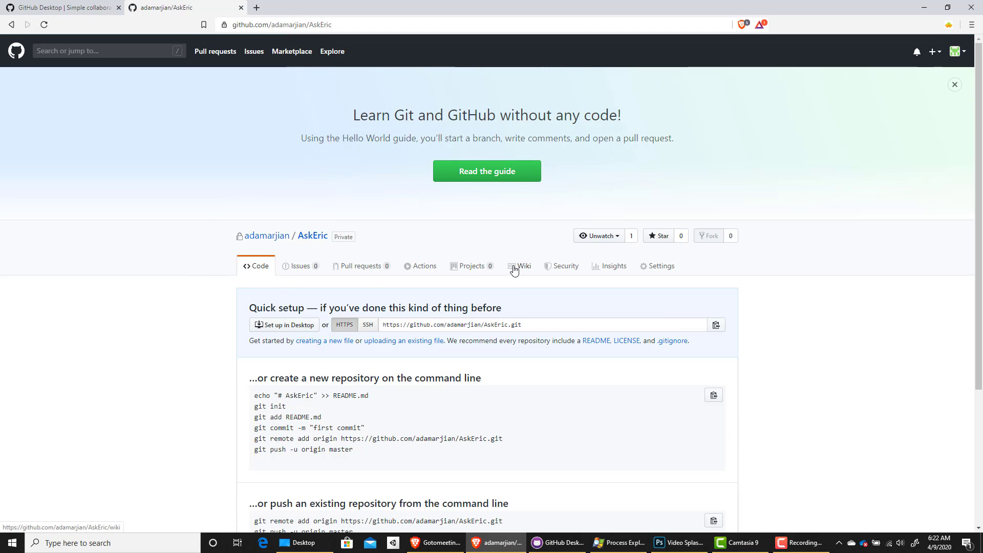
pyautogui.scroll(-3, 474, 270)
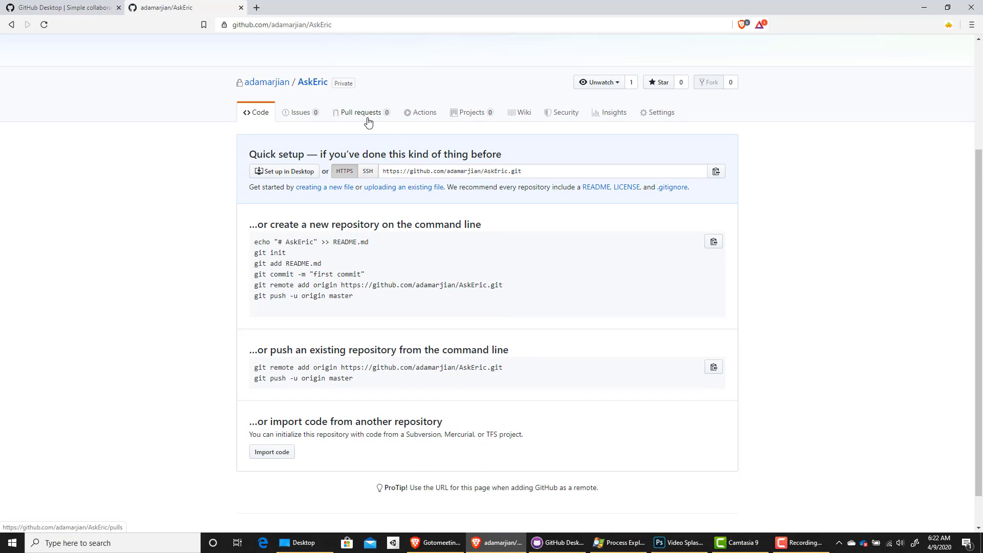
pyautogui.scroll(1, 317, 132)
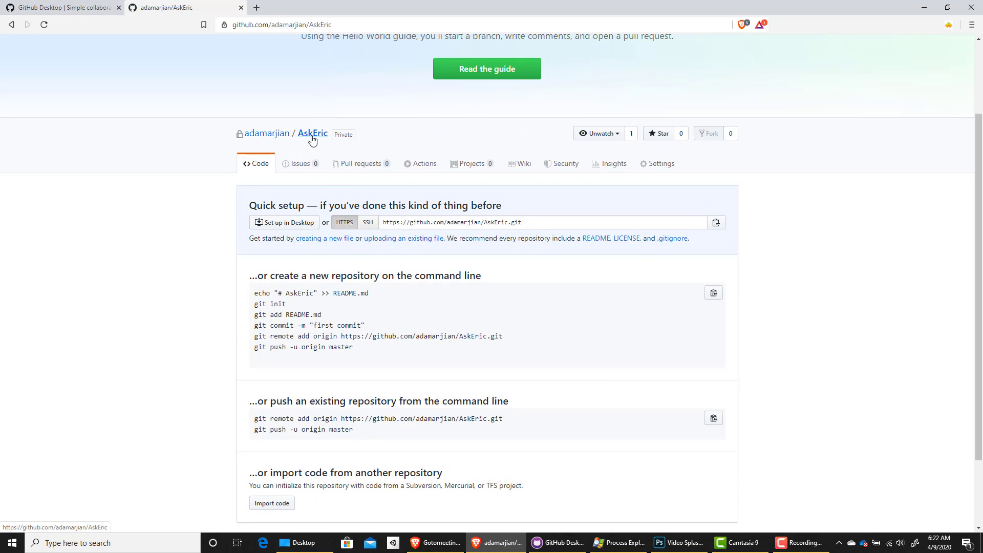
pyautogui.scroll(-2, 306, 169)
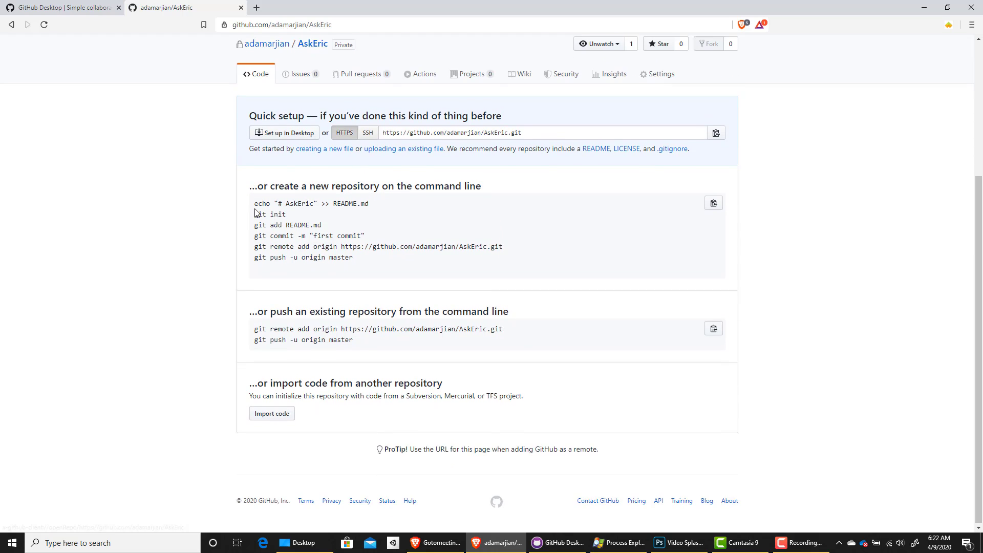
pyautogui.scroll(4, 303, 220)
# - Look through the AskEric repository's issues, pull requests and actions pages, then return to its code page
pyautogui.click(301, 266)
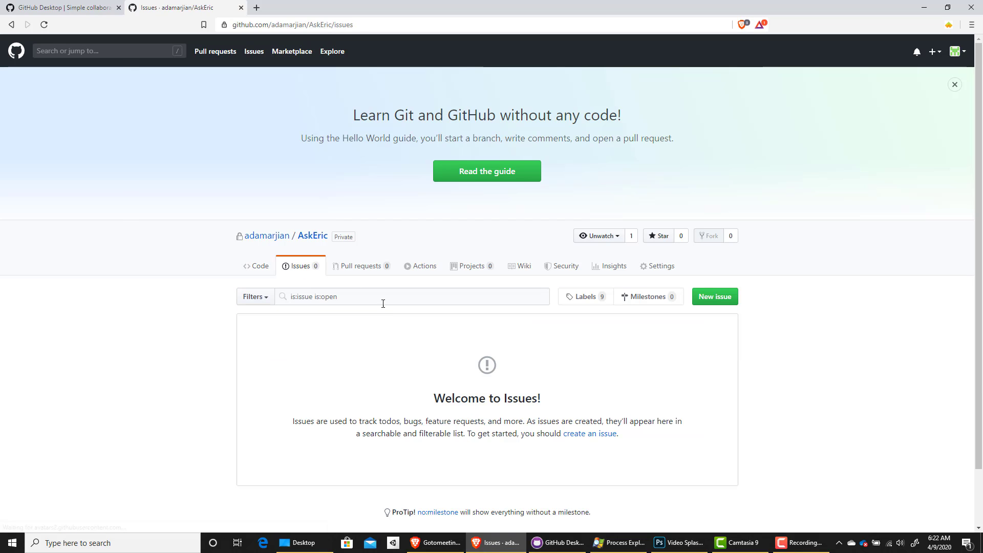
pyautogui.click(365, 270)
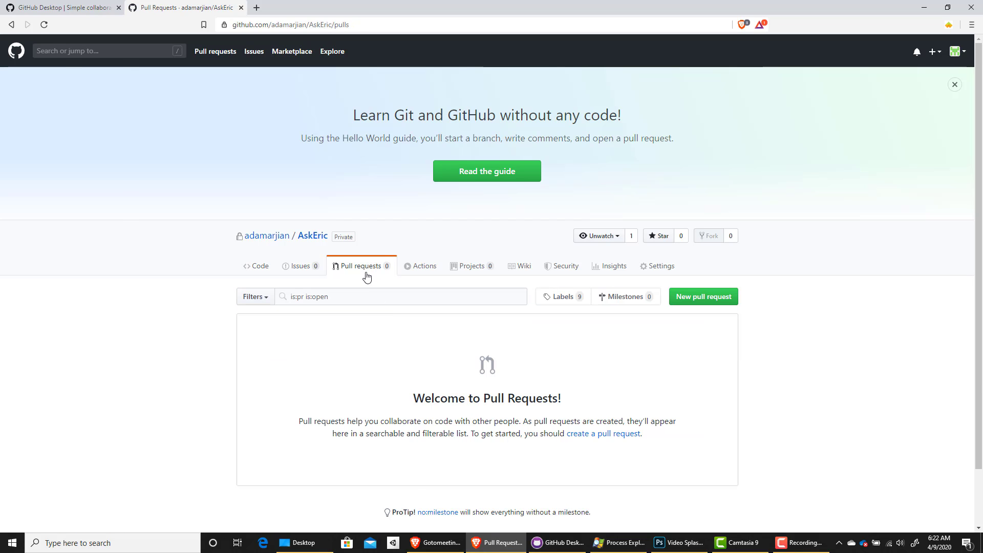
pyautogui.click(416, 265)
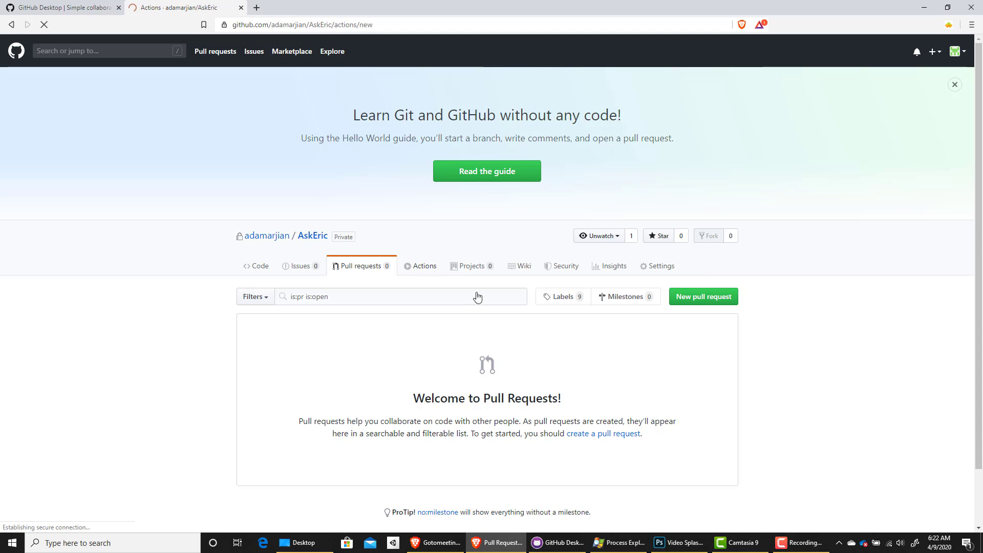
pyautogui.click(30, 265)
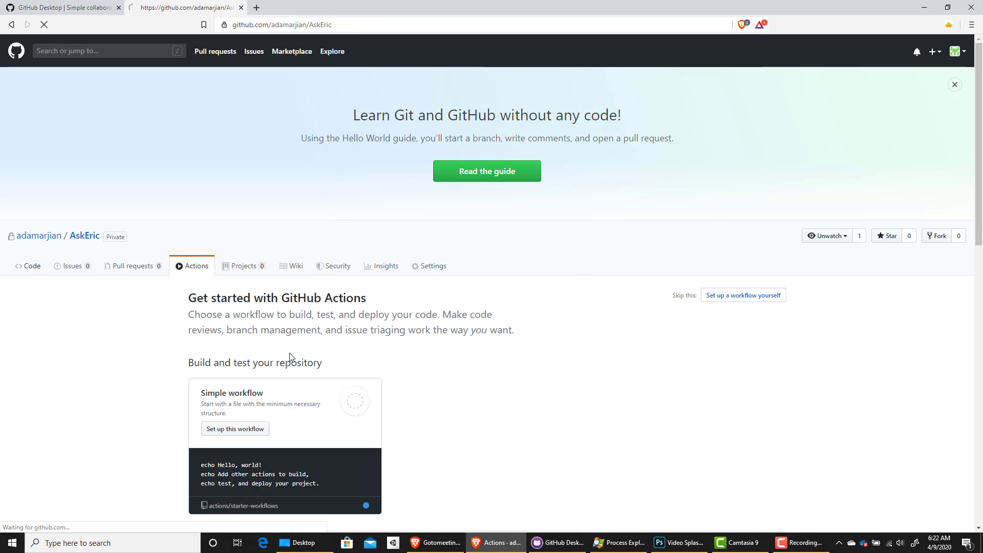
# - Open the repository owner's GitHub profile and review the contribution activity for the commit
pyautogui.click(264, 236)
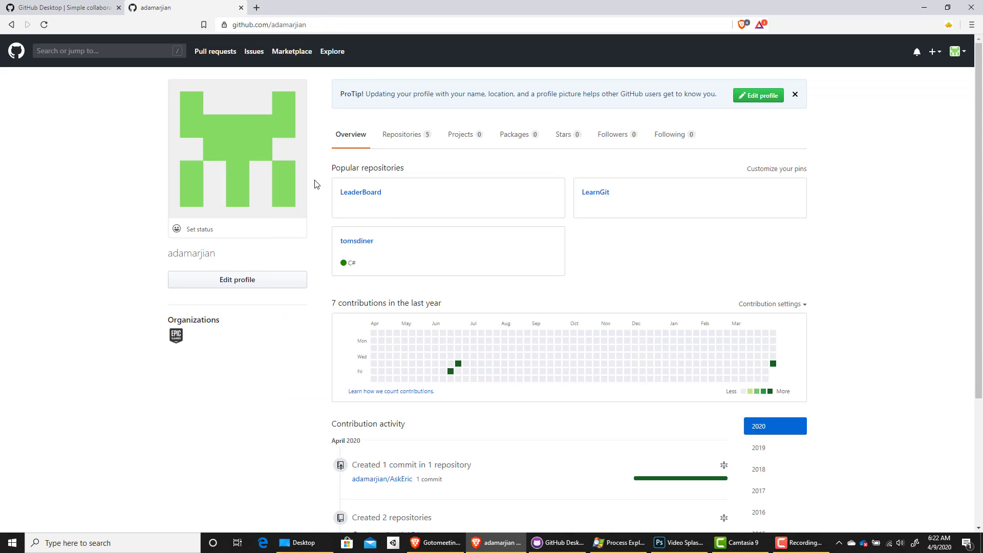
pyautogui.scroll(-4, 391, 225)
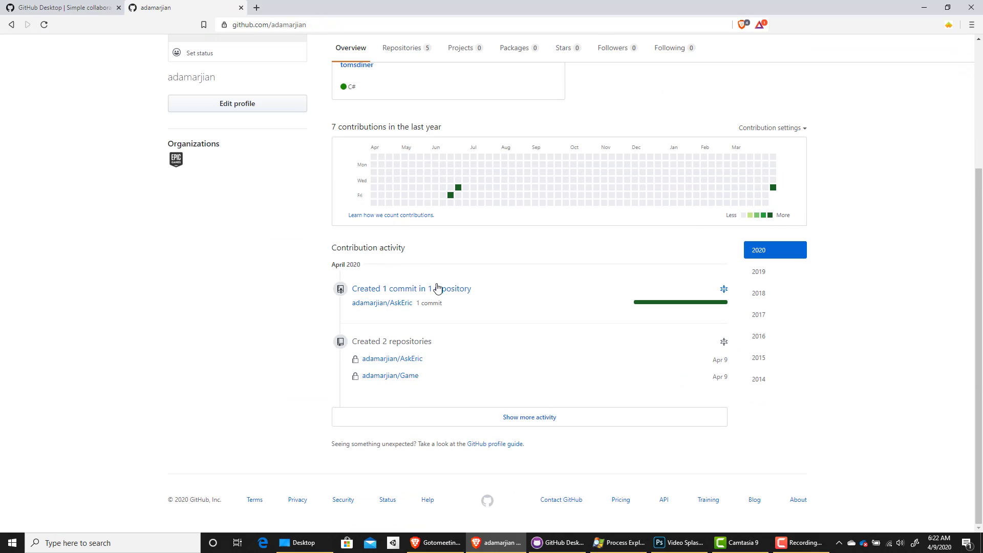
# - Open the AskEric repository from the contribution activity, check GitHub Desktop for uncommitted changes and return to the browser
pyautogui.click(384, 307)
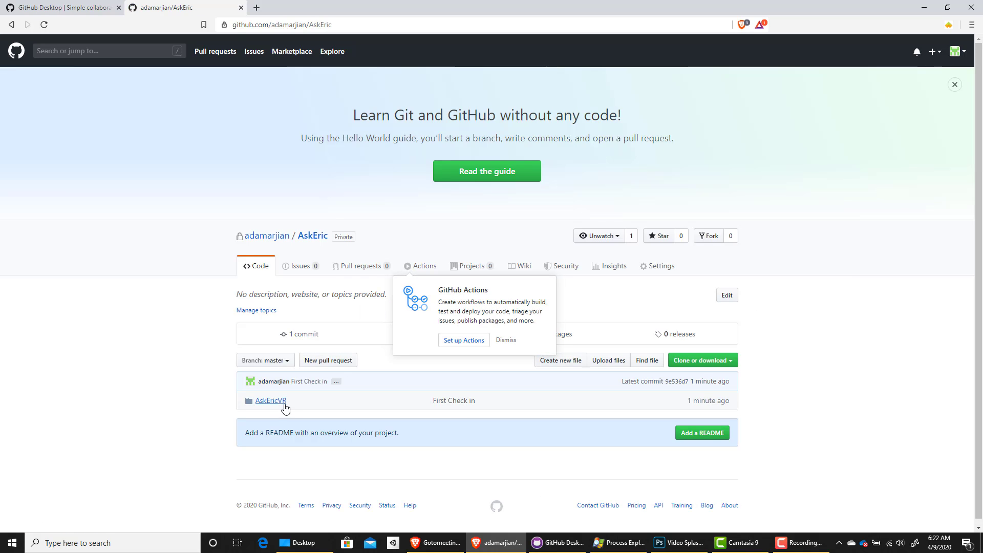
pyautogui.click(558, 542)
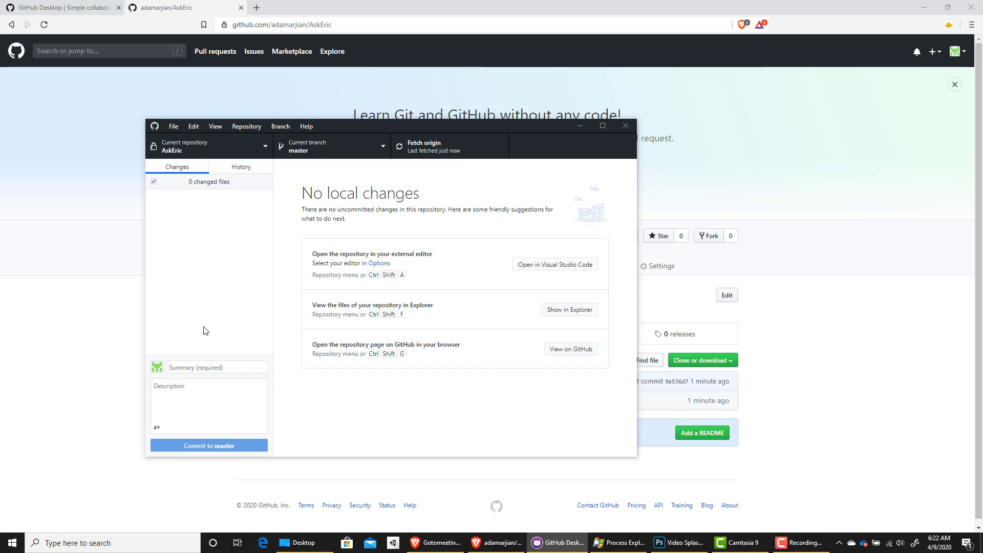
pyautogui.click(930, 346)
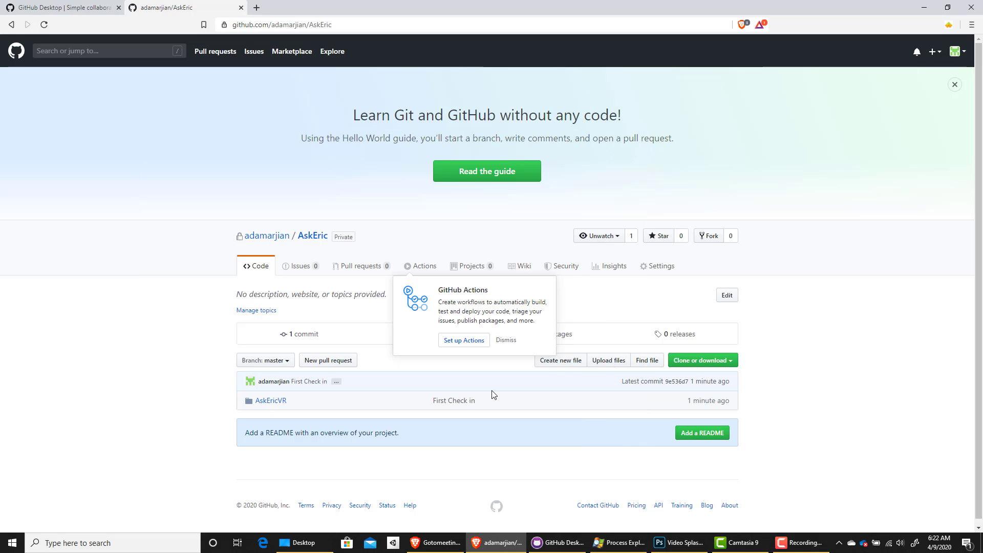
# - Look through the AskEricVR folder and its Content subfolder in the online repository, ending back in AskEricVR
pyautogui.click(286, 402)
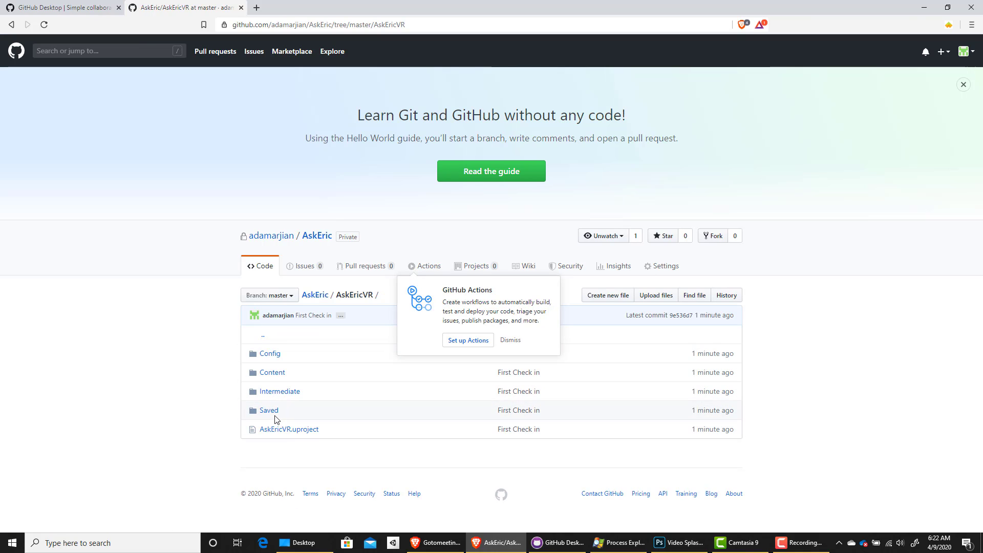
pyautogui.click(274, 372)
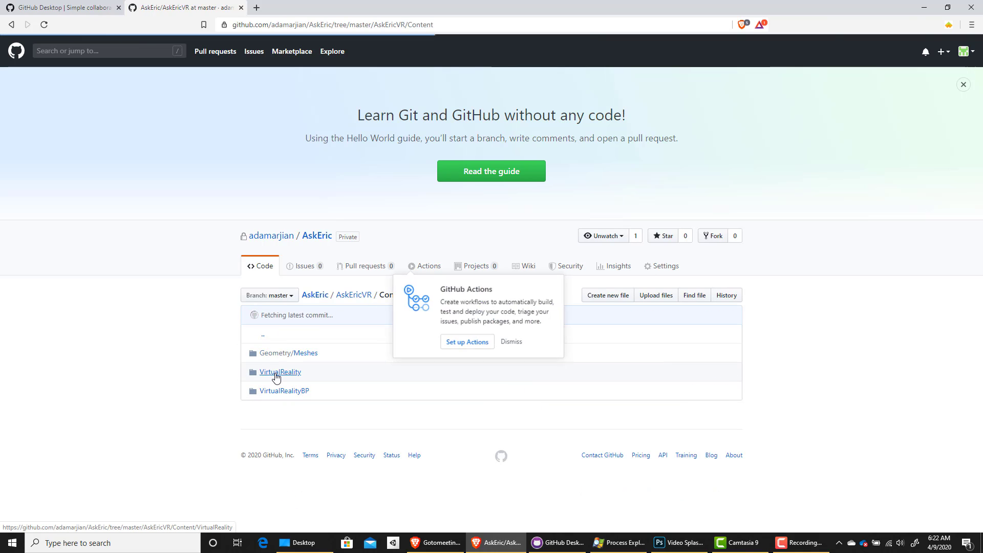
pyautogui.click(349, 296)
# - Switch to File Explorer and open the local AskEricVR project folder under Documents > GitHub > AskEric
pyautogui.click(303, 542)
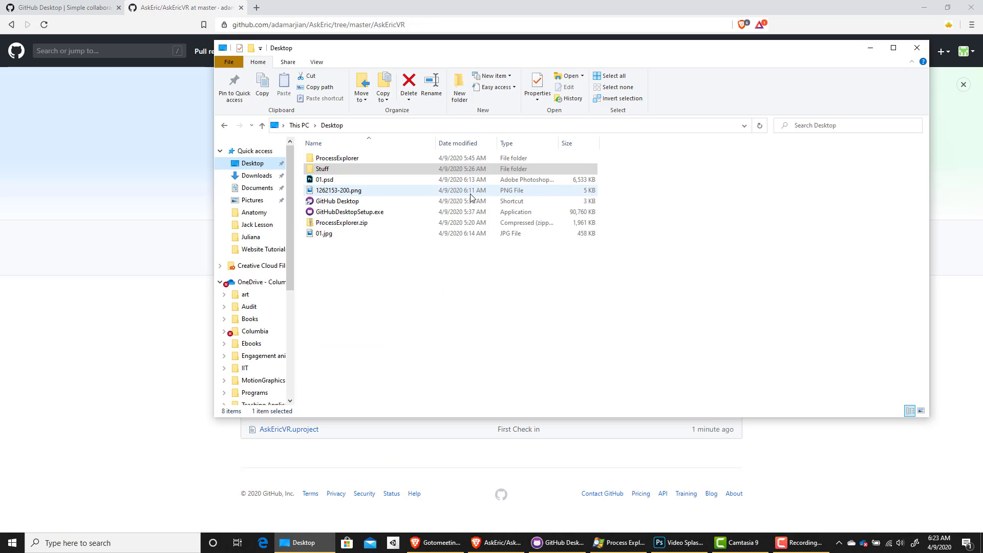
pyautogui.click(256, 188)
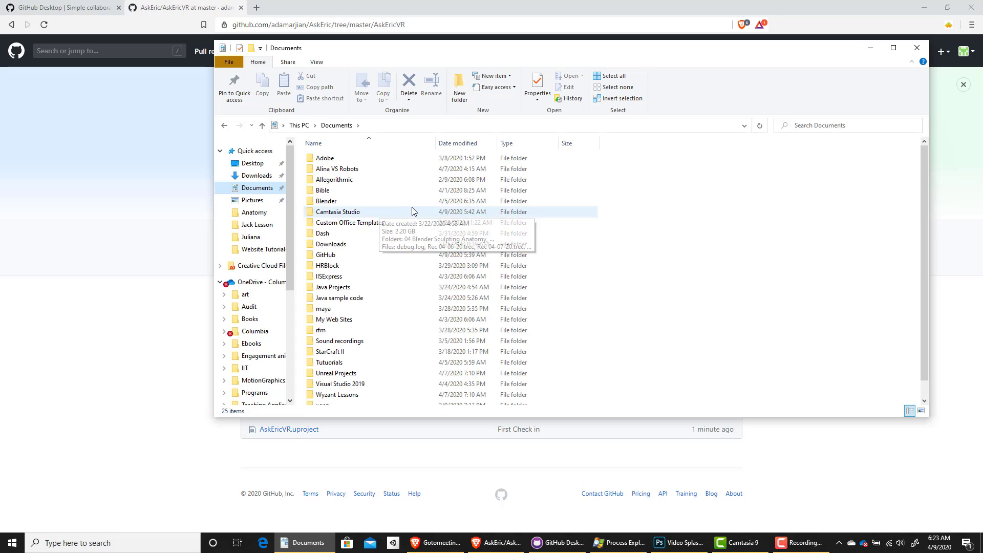
pyautogui.scroll(-1, 414, 211)
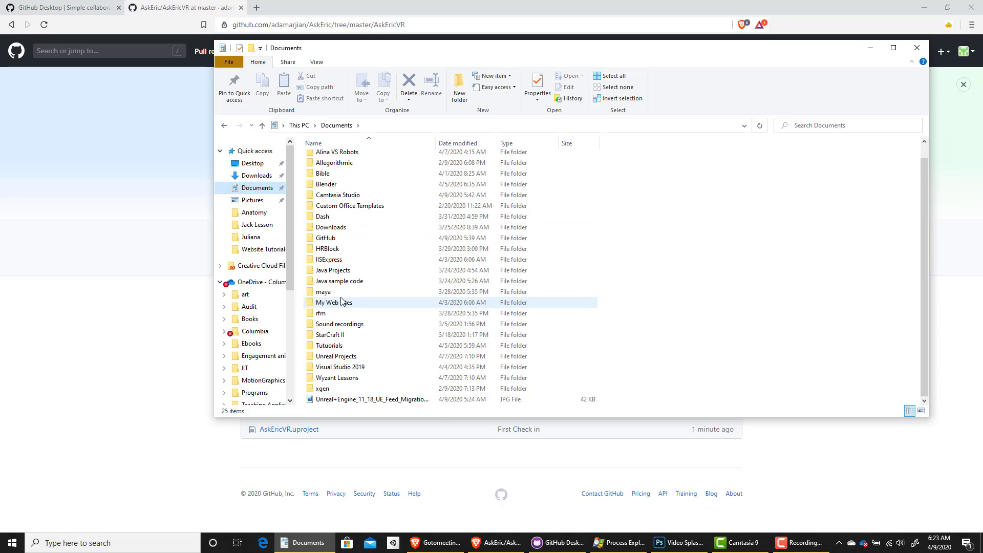
pyautogui.doubleClick(368, 238)
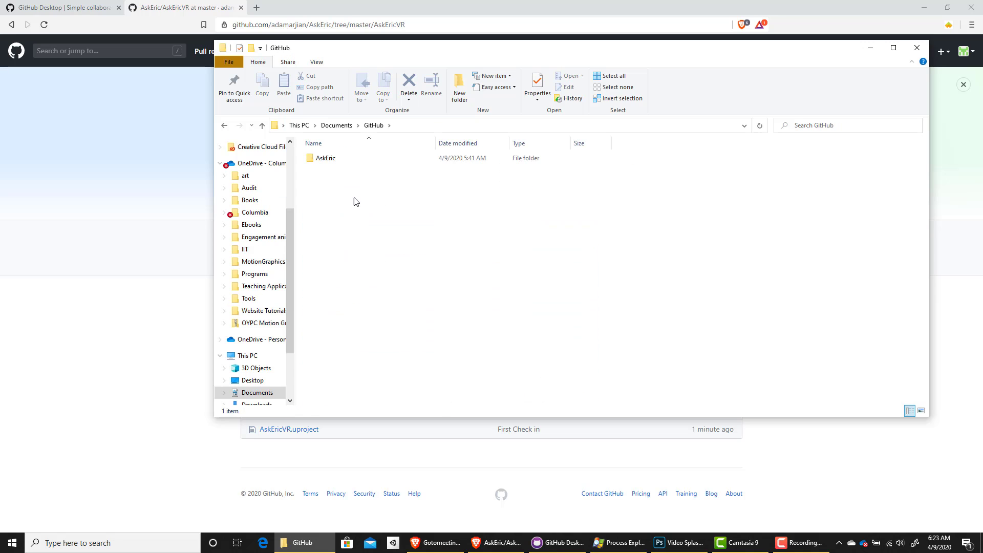
pyautogui.doubleClick(334, 160)
pyautogui.click(339, 169)
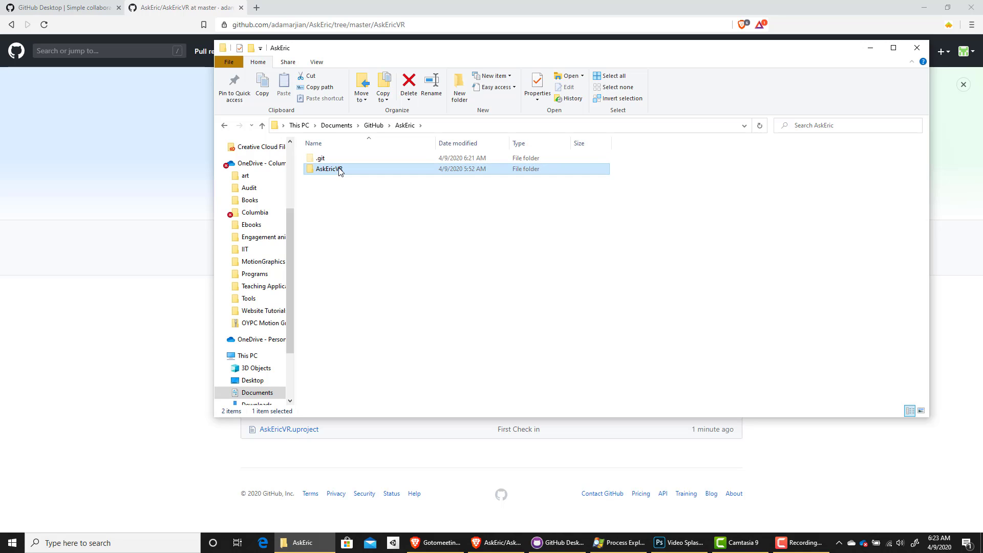
pyautogui.doubleClick(339, 171)
# - Select all local AskEricVR items, place the folder window beside GitHub's file list to compare them, and return to the browser
pyautogui.moveTo(417, 256); pyautogui.dragTo(384, 102)
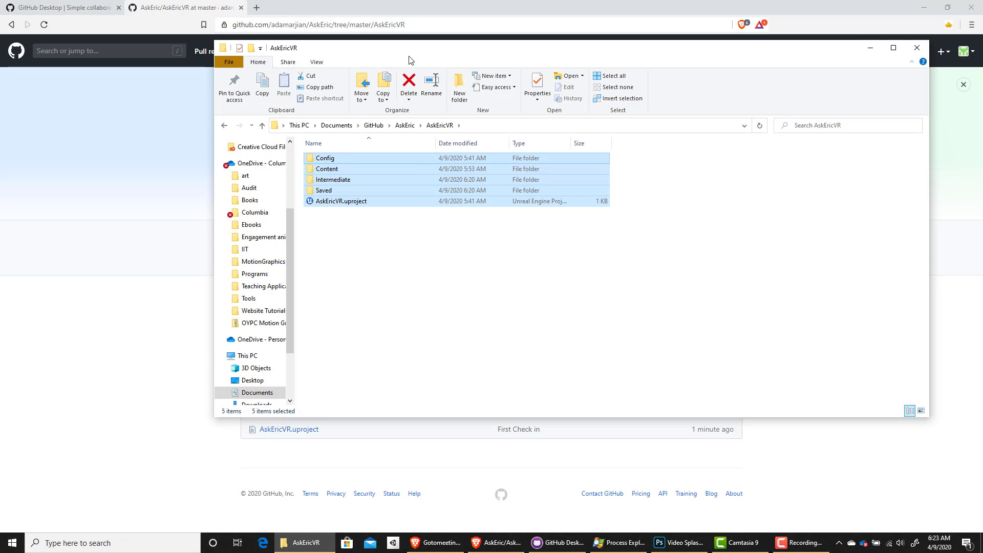
pyautogui.moveTo(551, 49); pyautogui.dragTo(829, 89)
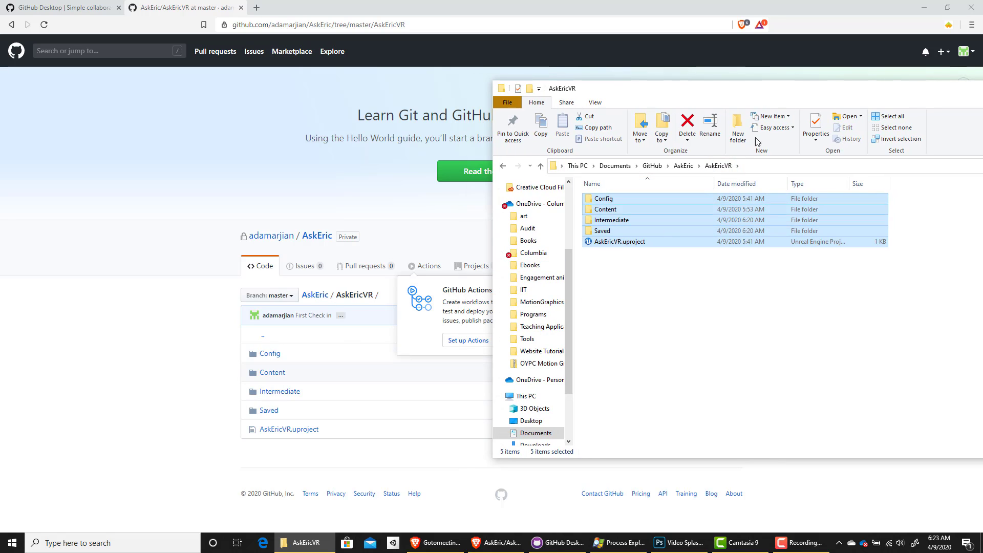
pyautogui.moveTo(614, 88); pyautogui.dragTo(507, 105)
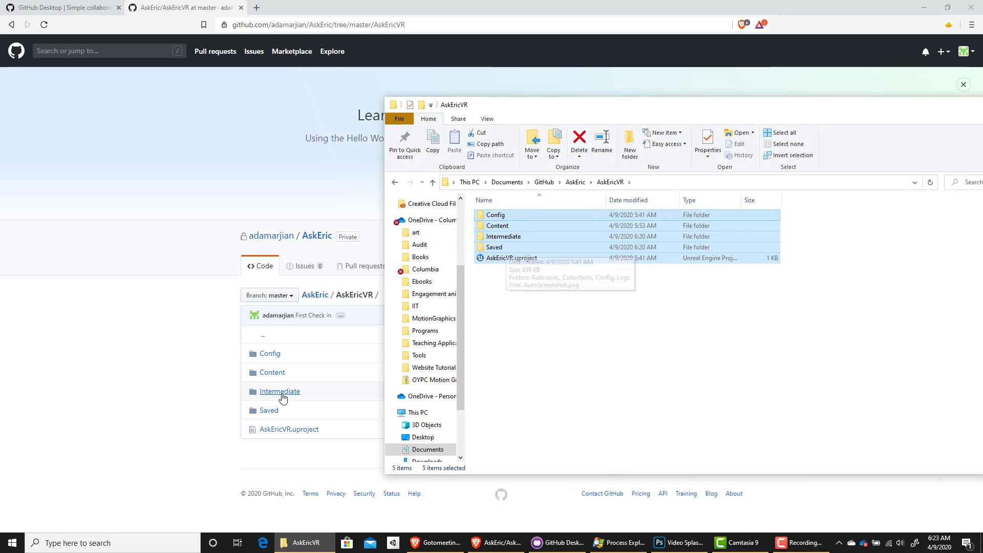
pyautogui.click(171, 397)
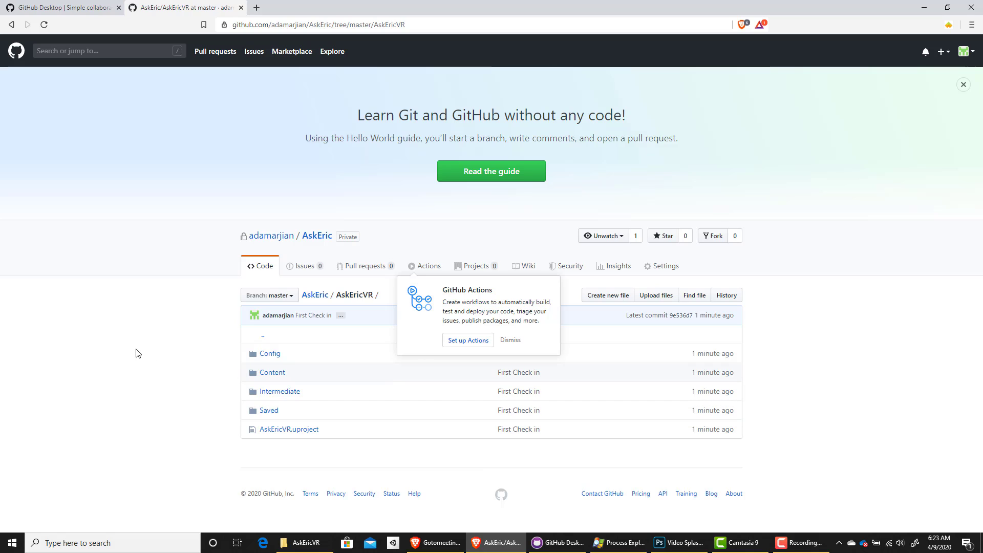
# - Check GitHub Desktop for local changes, and reopen the AskEric repository page online through the owner's profile
pyautogui.click(557, 548)
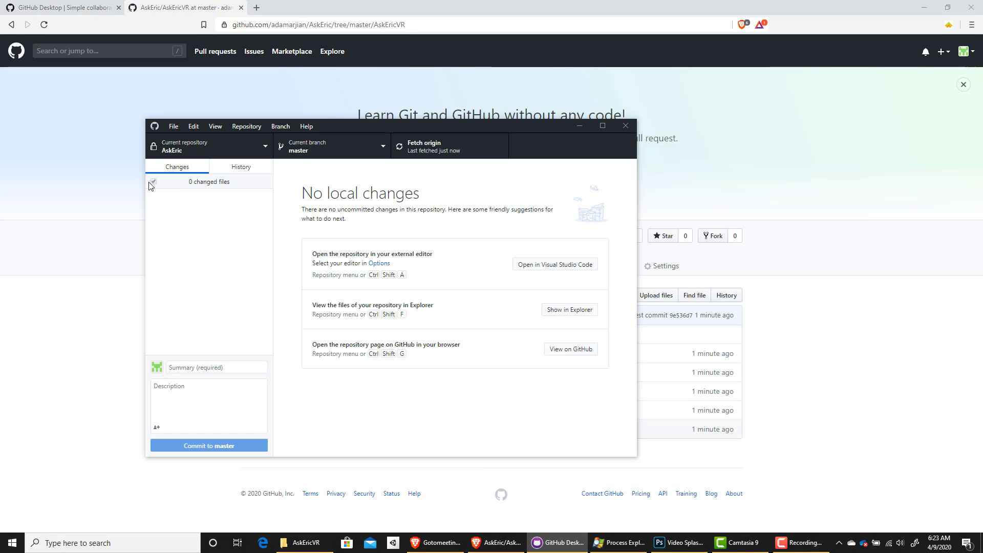
pyautogui.click(112, 204)
pyautogui.click(275, 240)
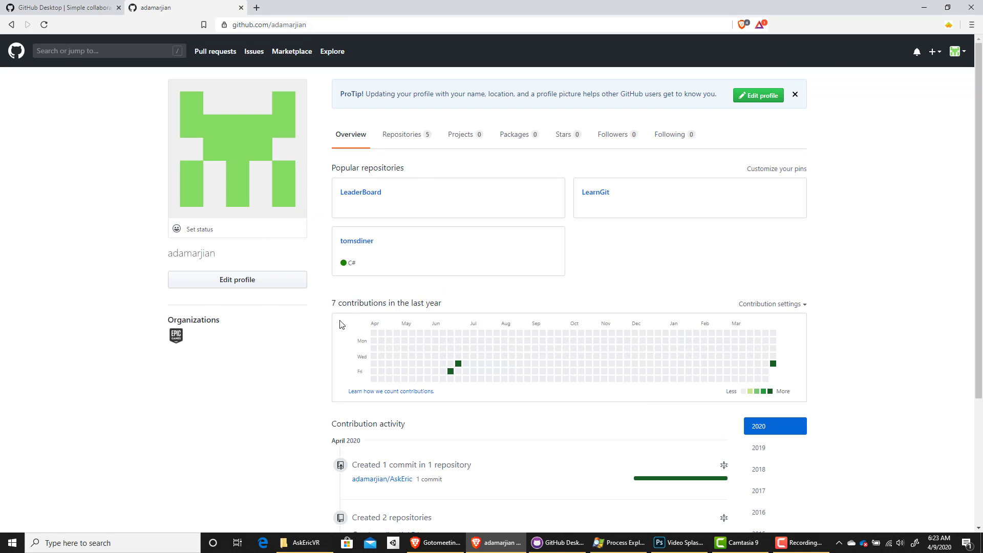
pyautogui.click(368, 484)
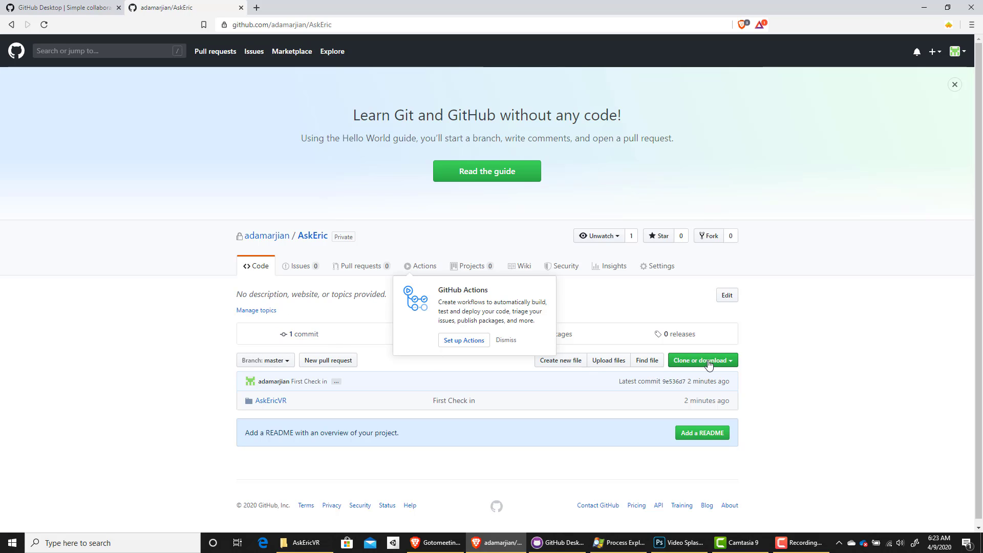
# - Bring up GitHub Desktop and the local AskEricVR folder to review both against GitHub, then return to the repository page
pyautogui.click(561, 546)
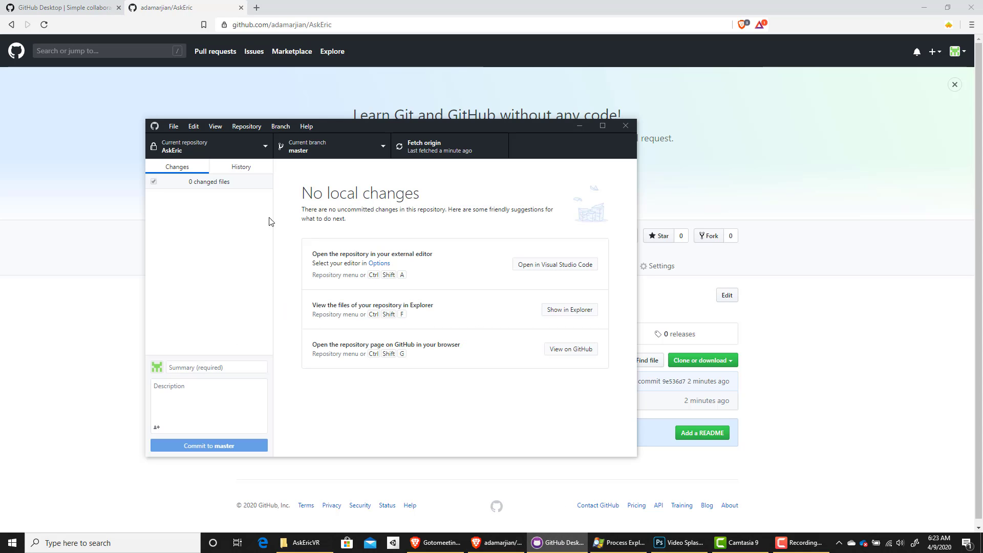
pyautogui.click(305, 543)
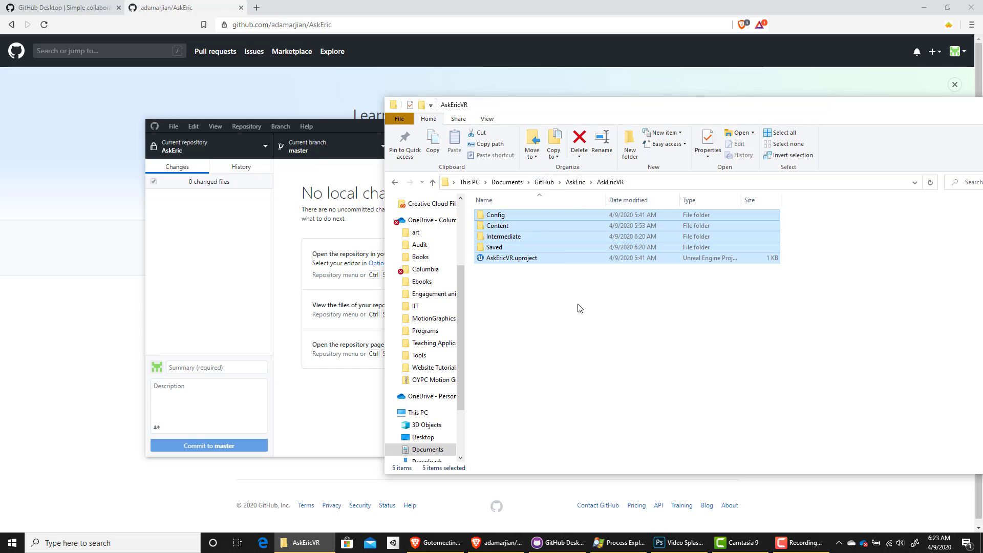
pyautogui.click(39, 293)
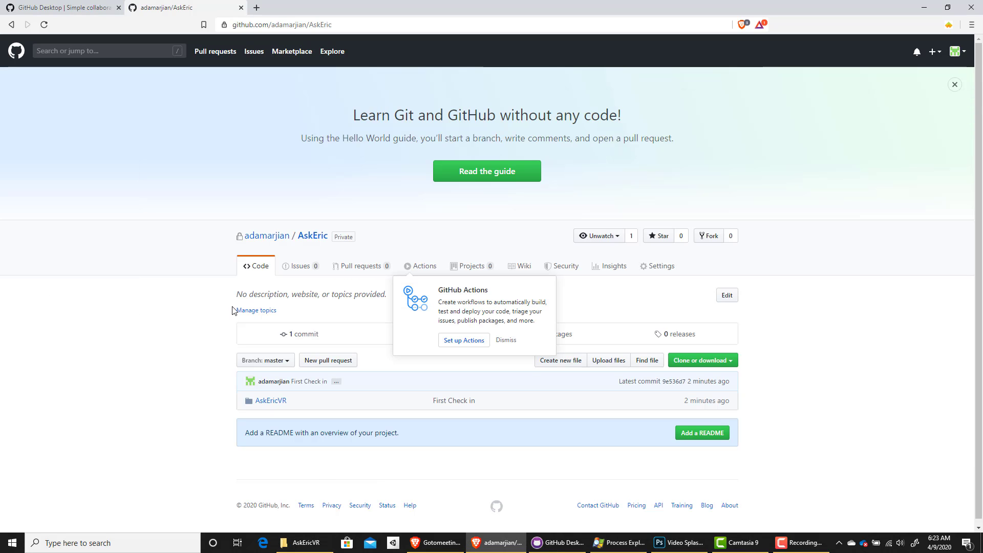